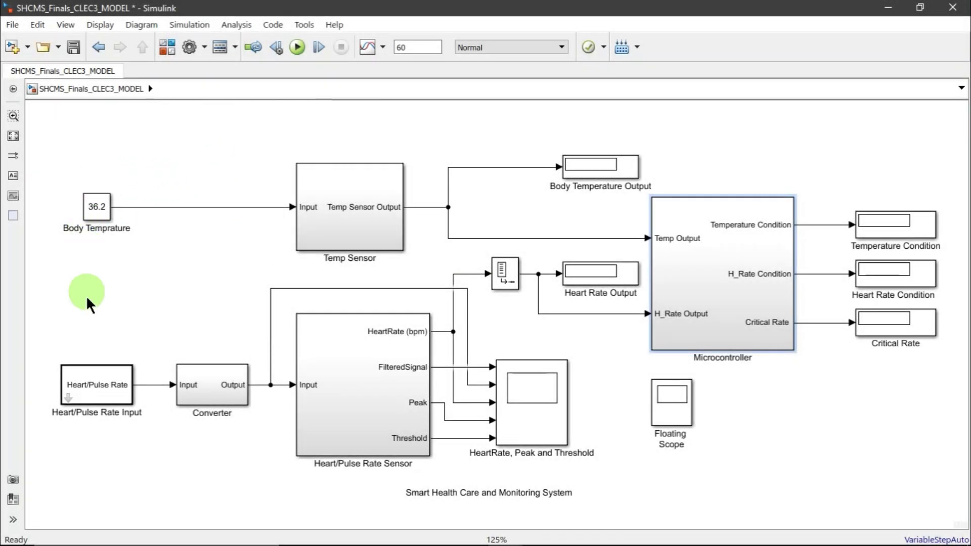
Inspect the Temp Sensor subsystem's PID Controller, converter and ideal temperature source and sensor
click(101, 215)
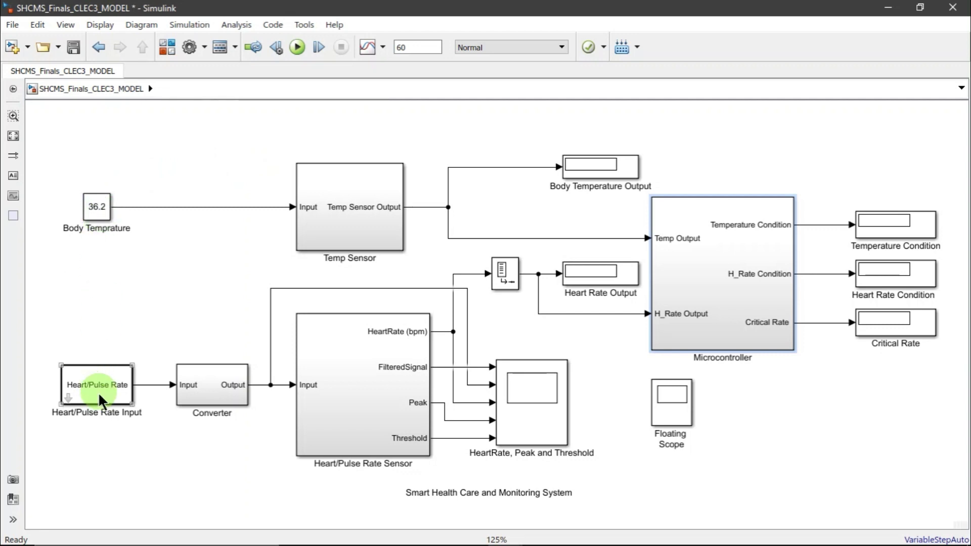
click(684, 336)
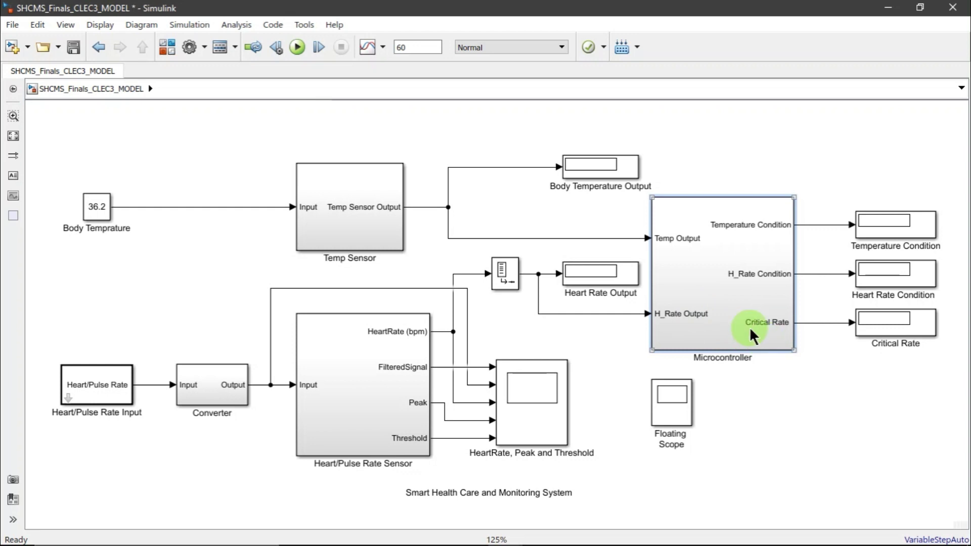
click(876, 231)
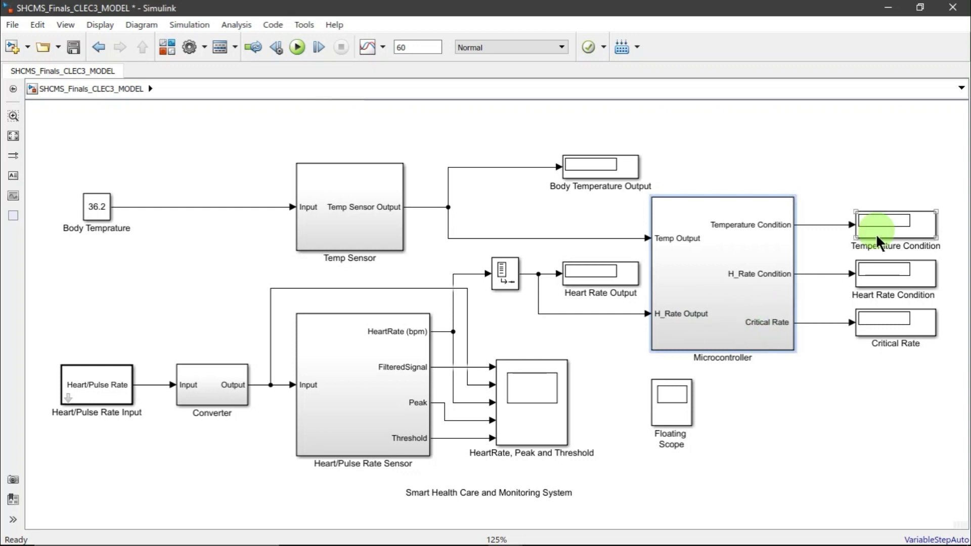
double_click(351, 229)
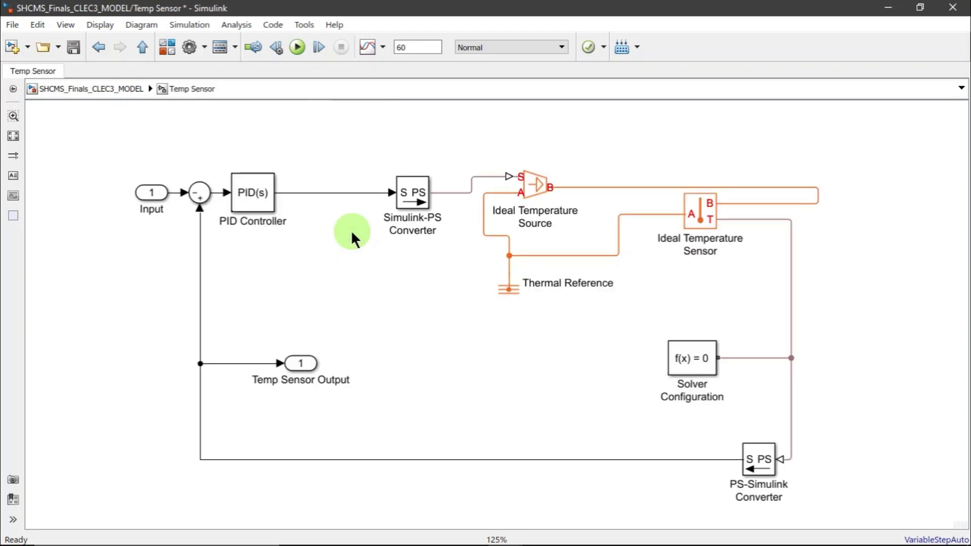
click(149, 207)
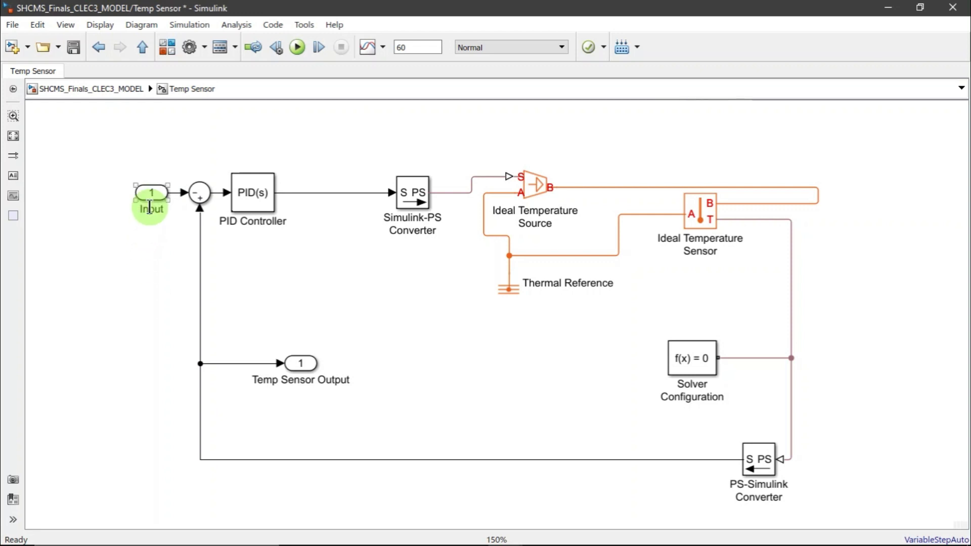
click(253, 201)
click(423, 206)
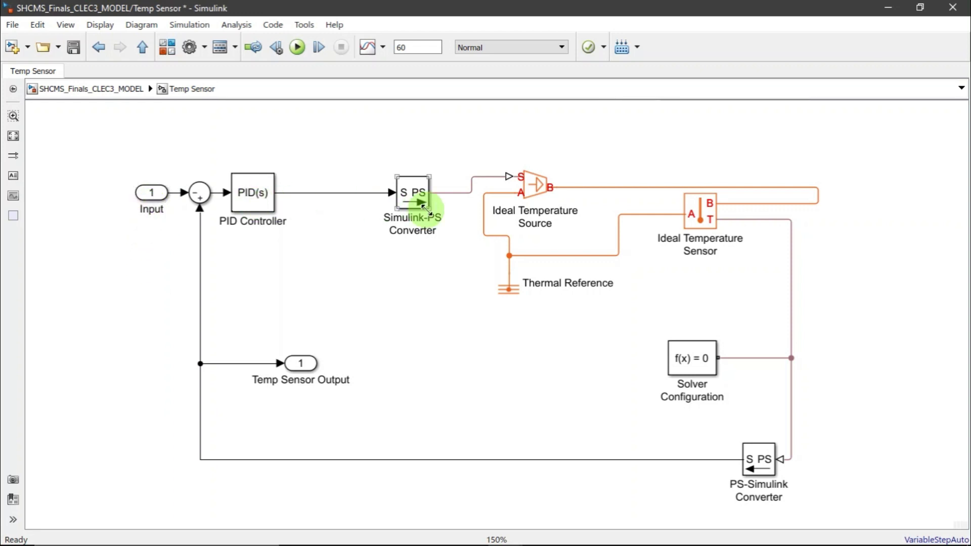
click(536, 199)
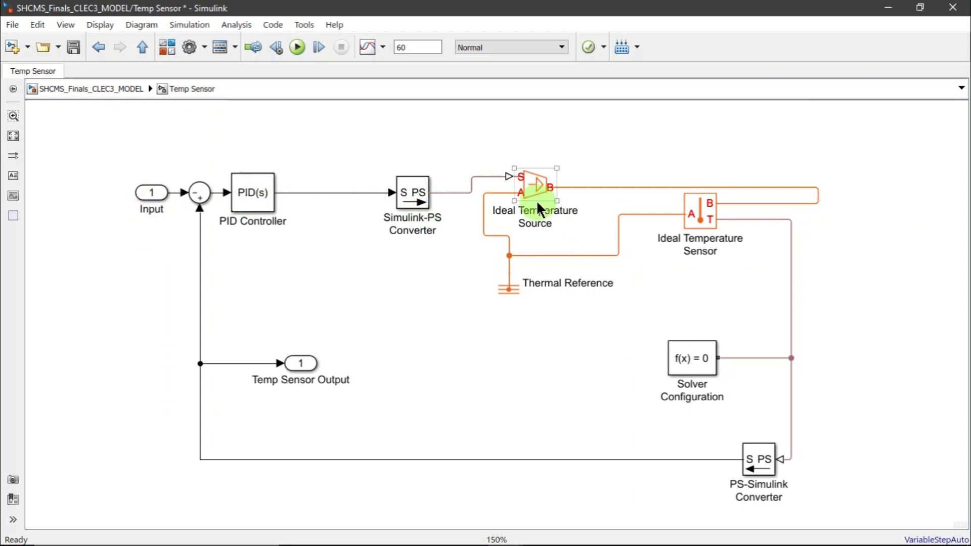
click(700, 217)
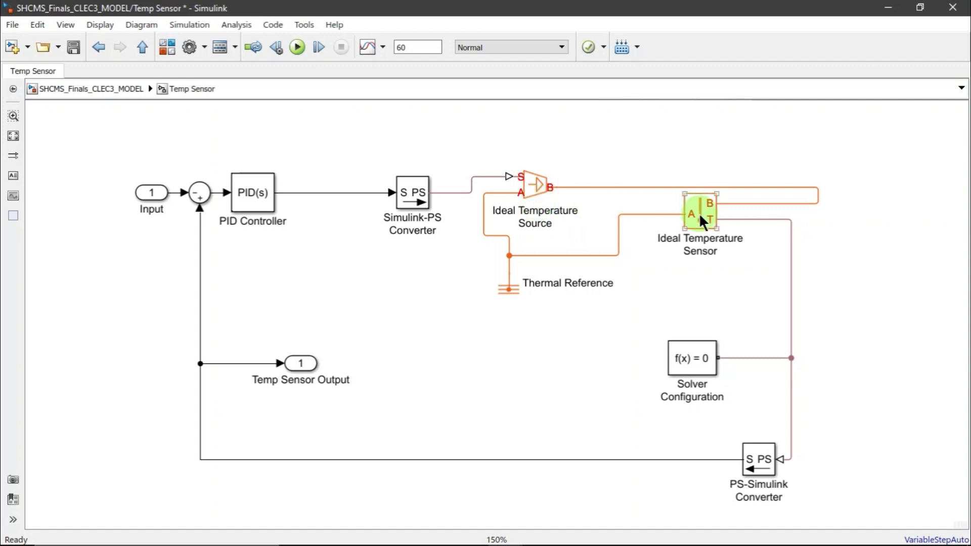
click(745, 381)
click(195, 62)
click(142, 46)
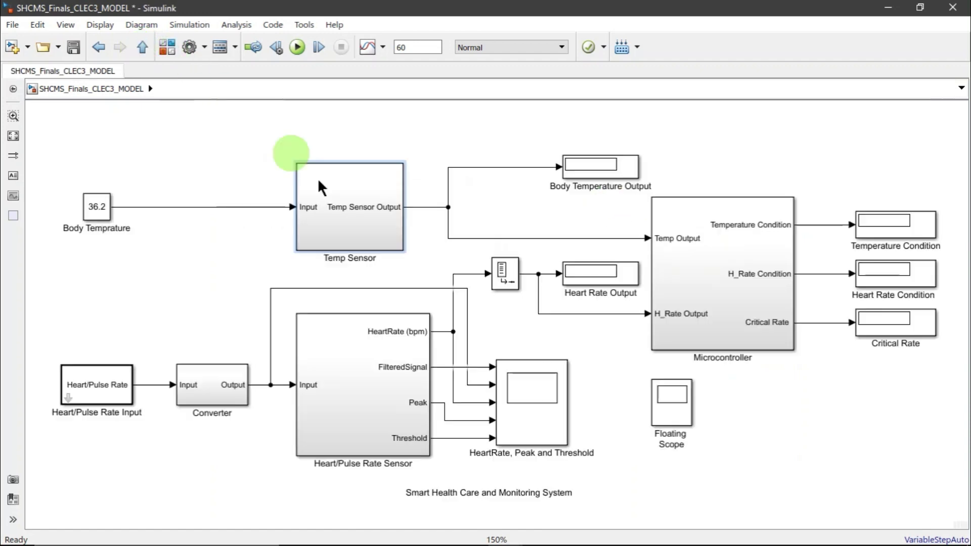
Inspect the Heart/Pulse Rate Sensor's differentiator filter, |u|, moving average and QRS detection blocks
double_click(362, 399)
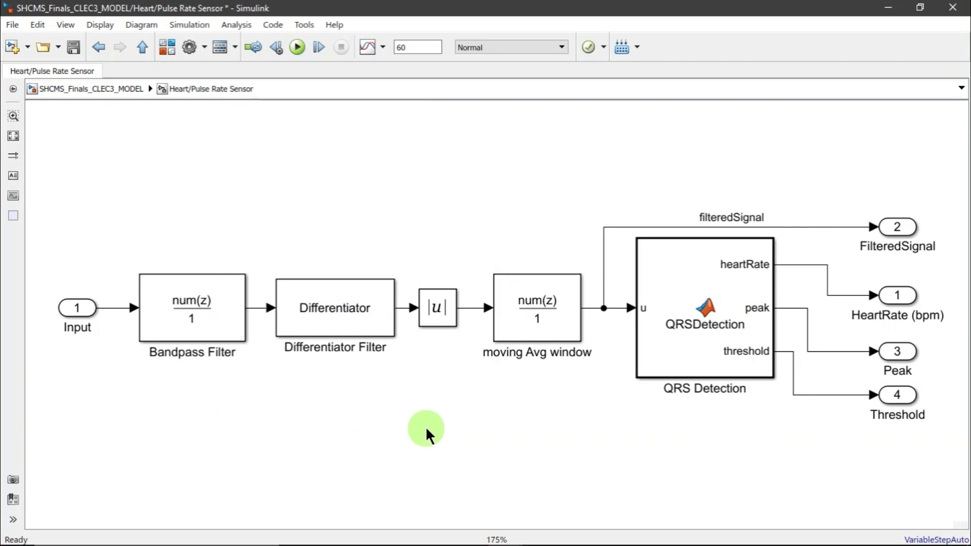
click(330, 332)
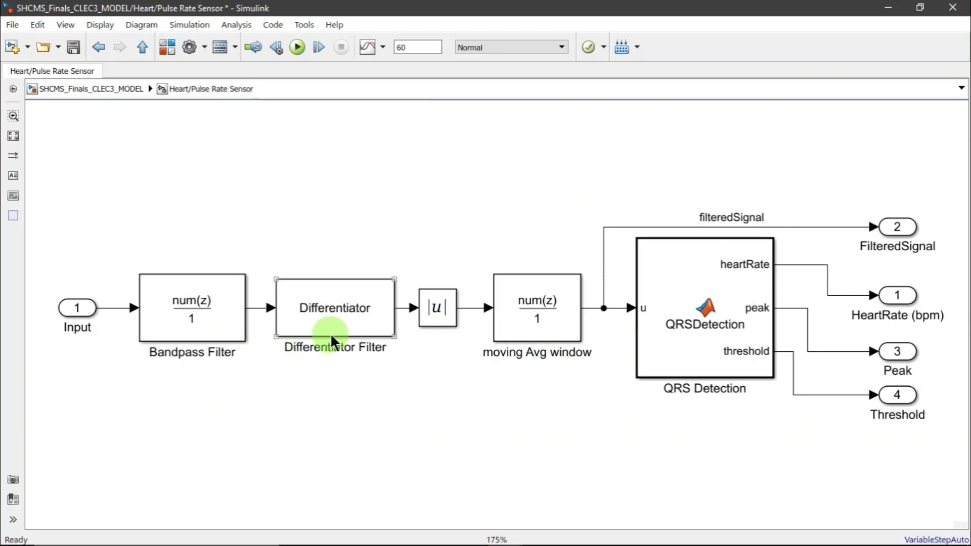
click(513, 321)
click(445, 311)
click(525, 317)
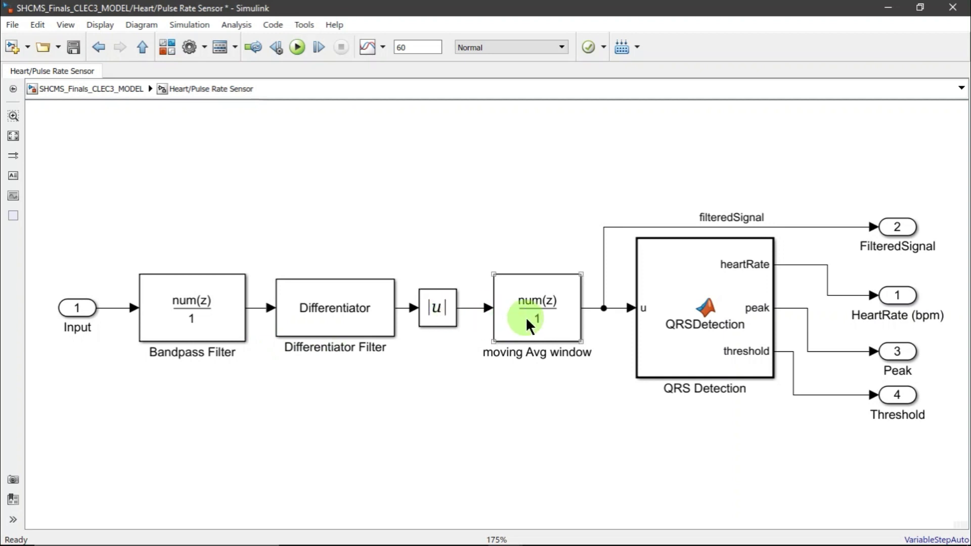
click(708, 296)
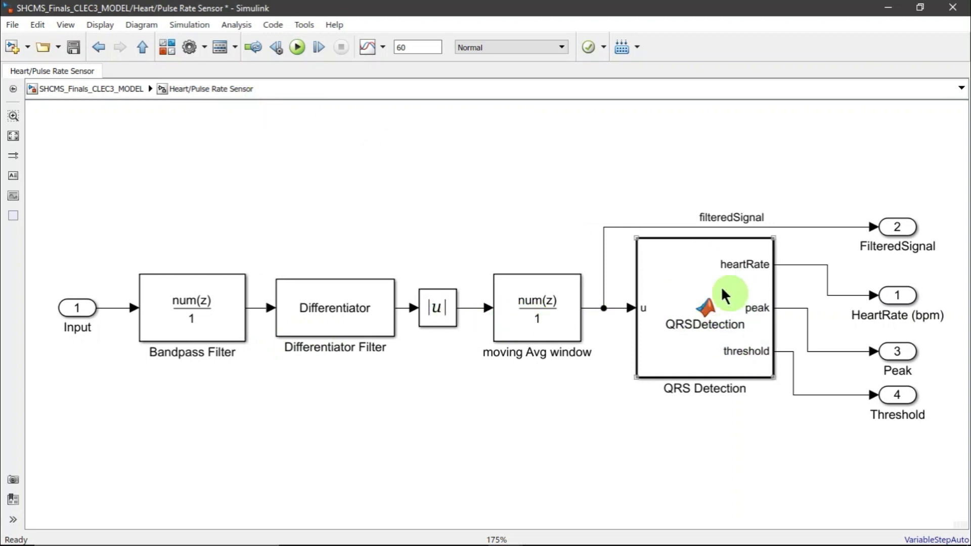
click(512, 201)
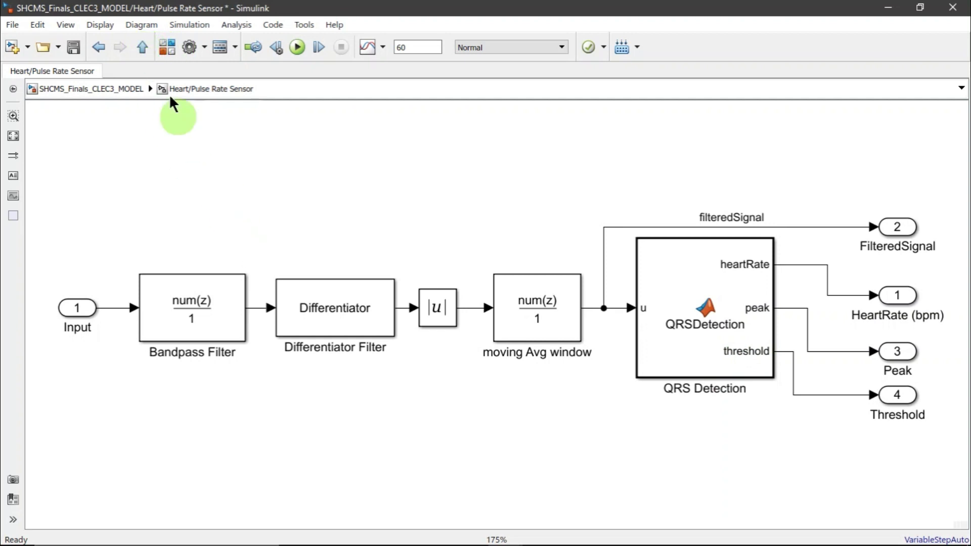
click(143, 47)
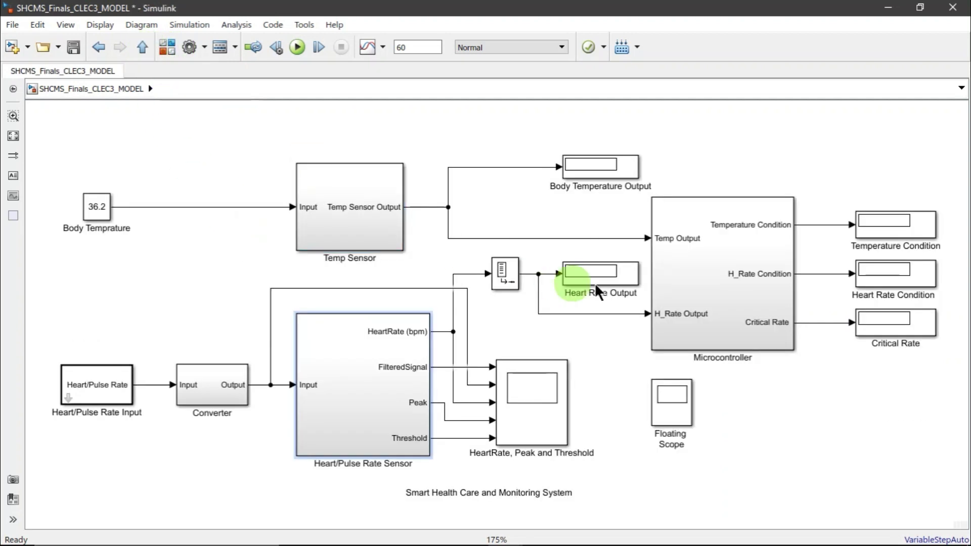
Check the >38 condition inside the Microcontroller's temperature Subsystem, then return to the top level
double_click(726, 320)
click(403, 255)
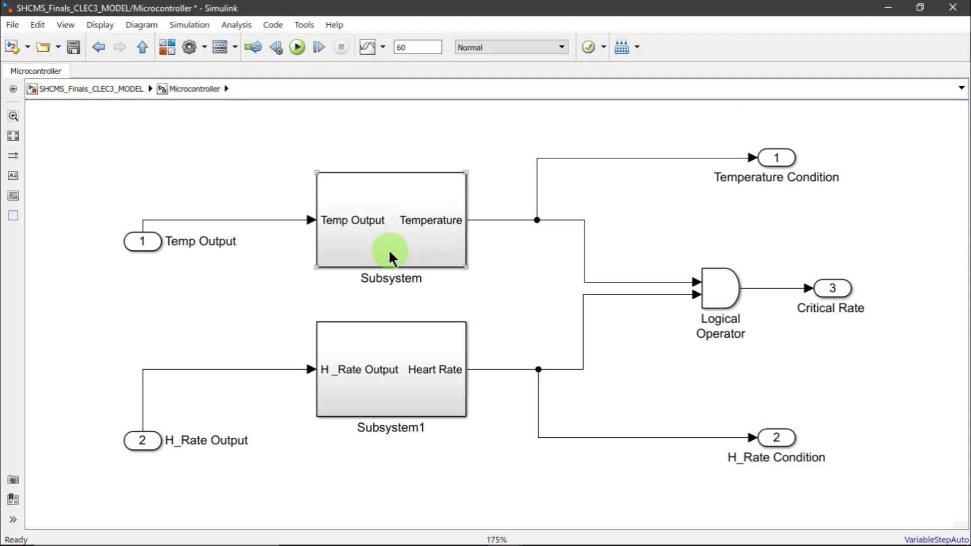
double_click(389, 252)
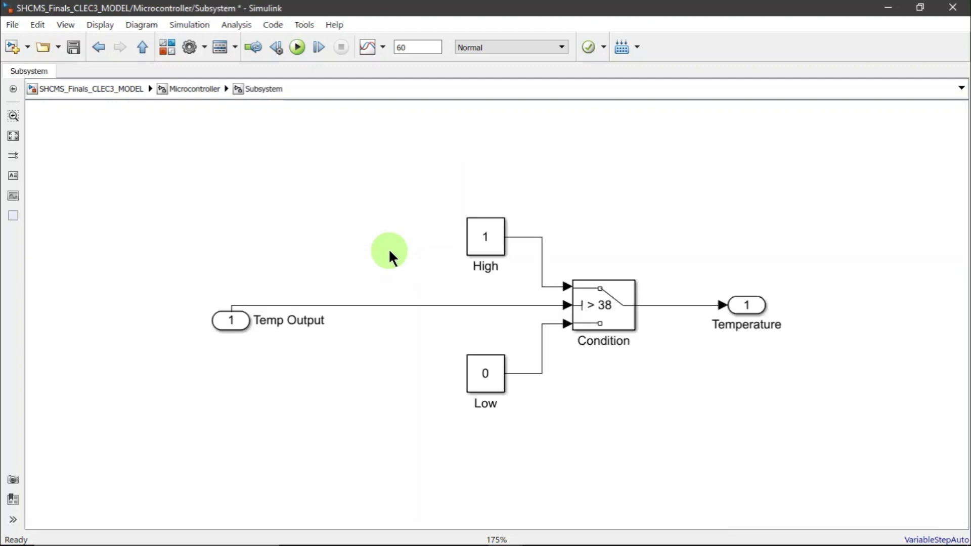
click(186, 84)
click(143, 48)
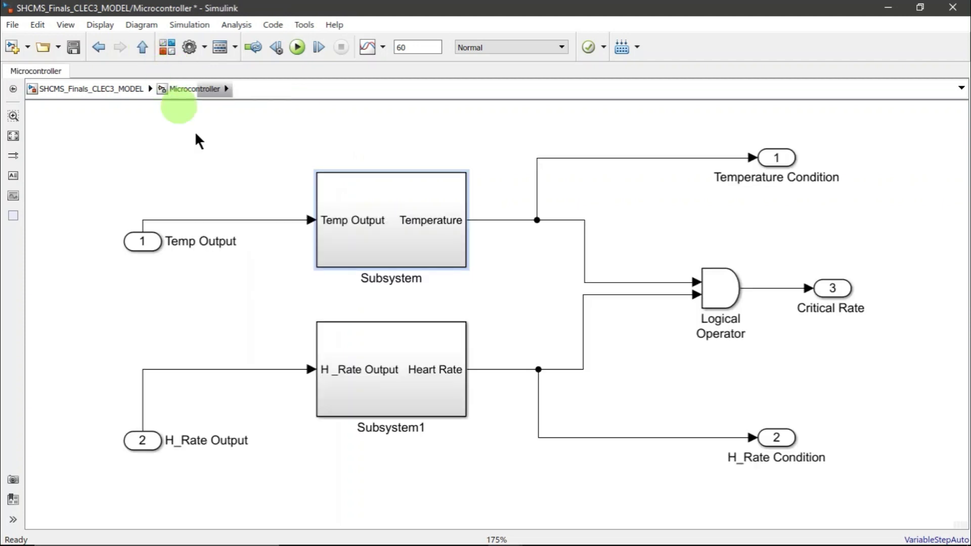
click(704, 293)
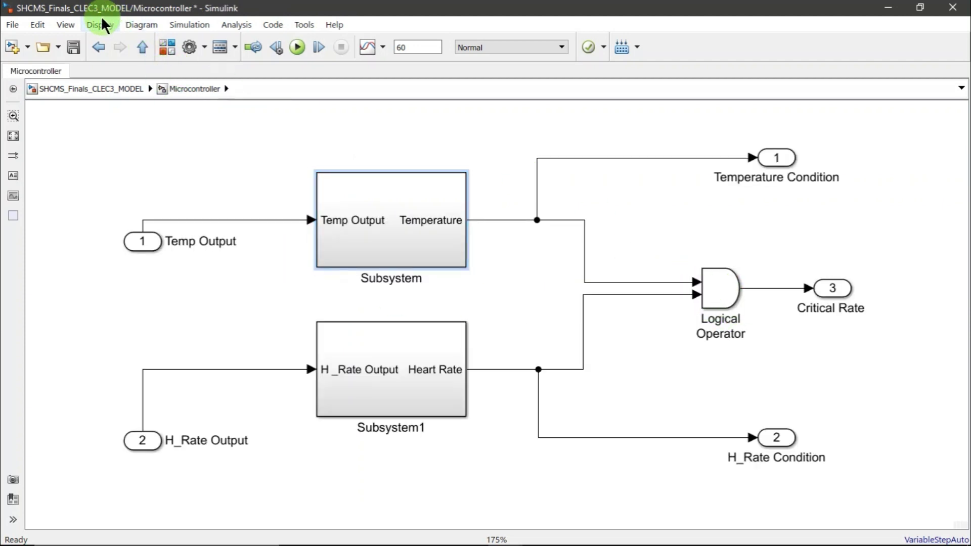
click(142, 47)
click(543, 386)
click(614, 430)
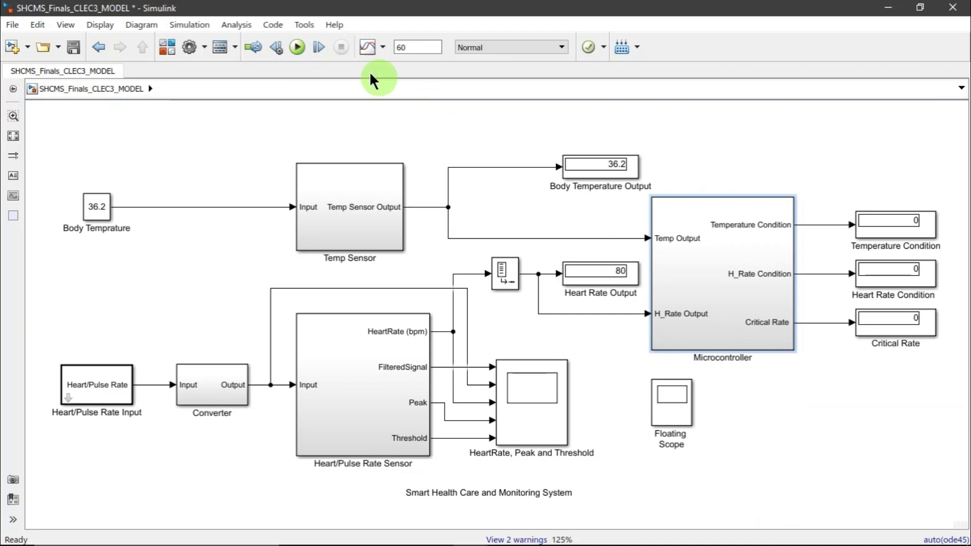
Run the 60-second simulation, review the HeartRate and Floating scopes, then minimize both
click(298, 46)
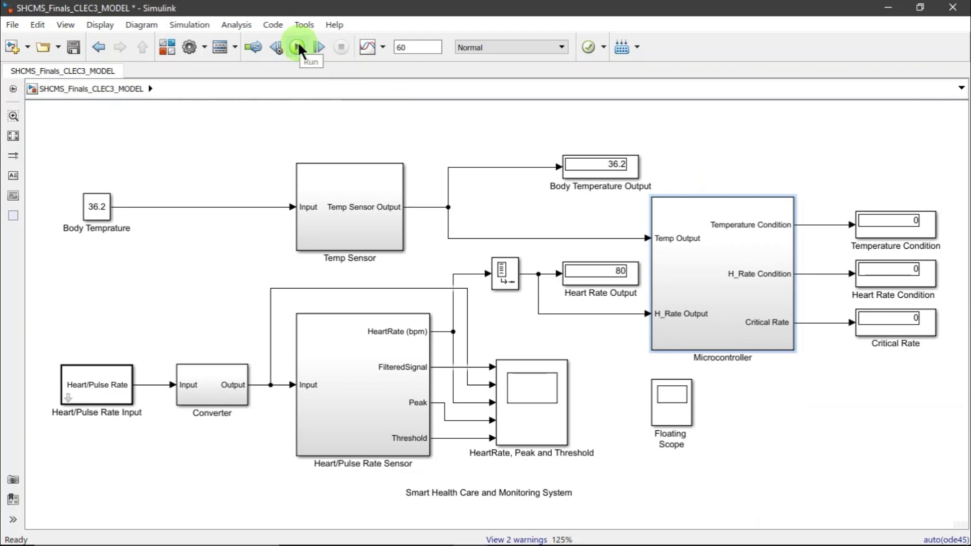
click(298, 46)
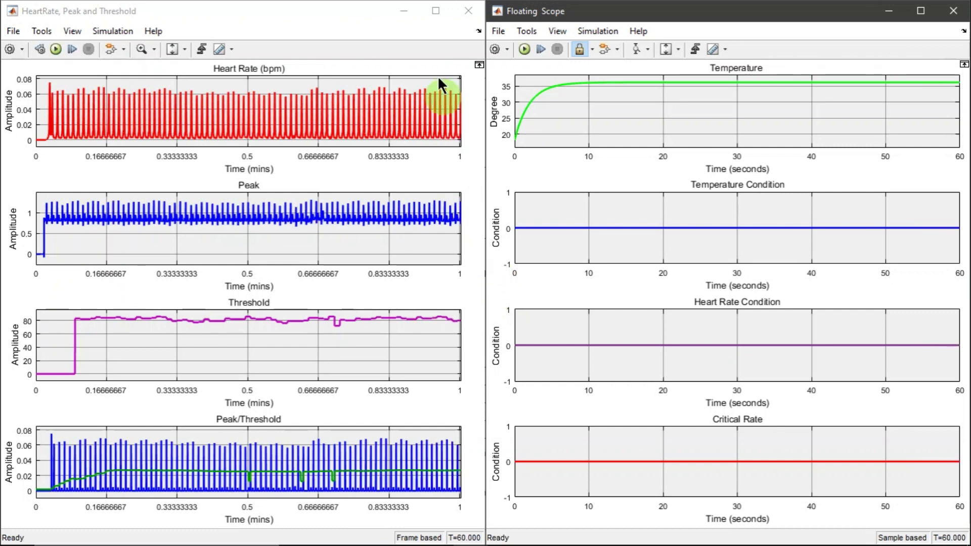
click(403, 10)
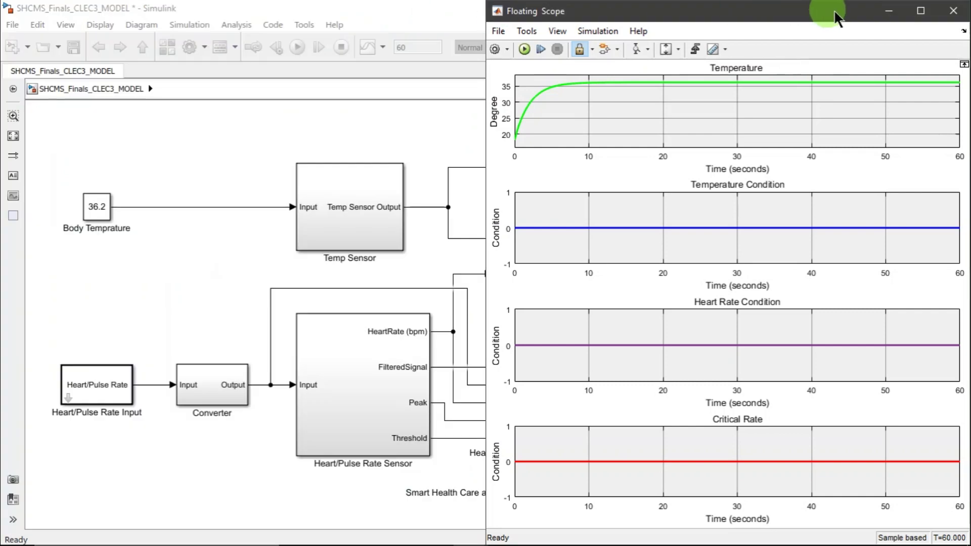
click(890, 10)
click(772, 306)
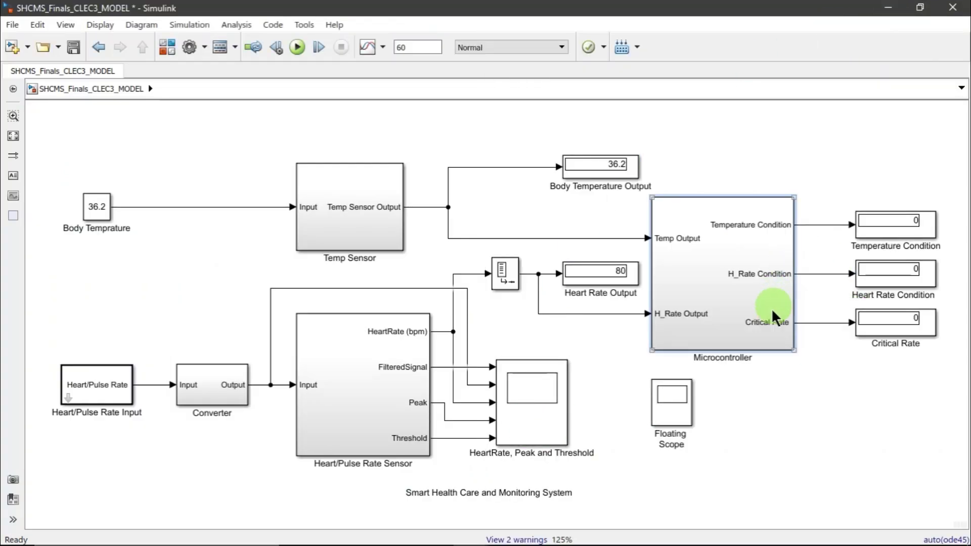
Check the body temperature, heart rate and condition output displays
click(608, 164)
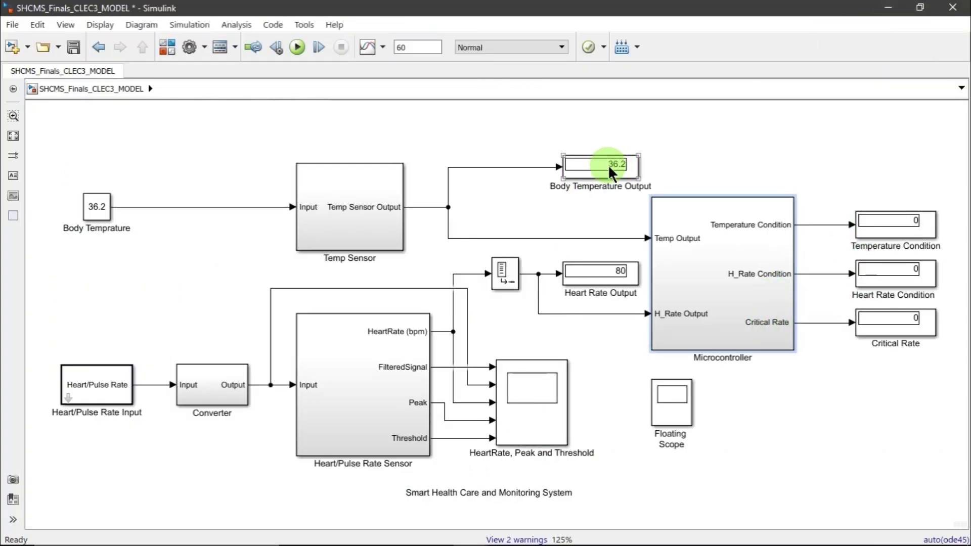
click(613, 272)
click(869, 237)
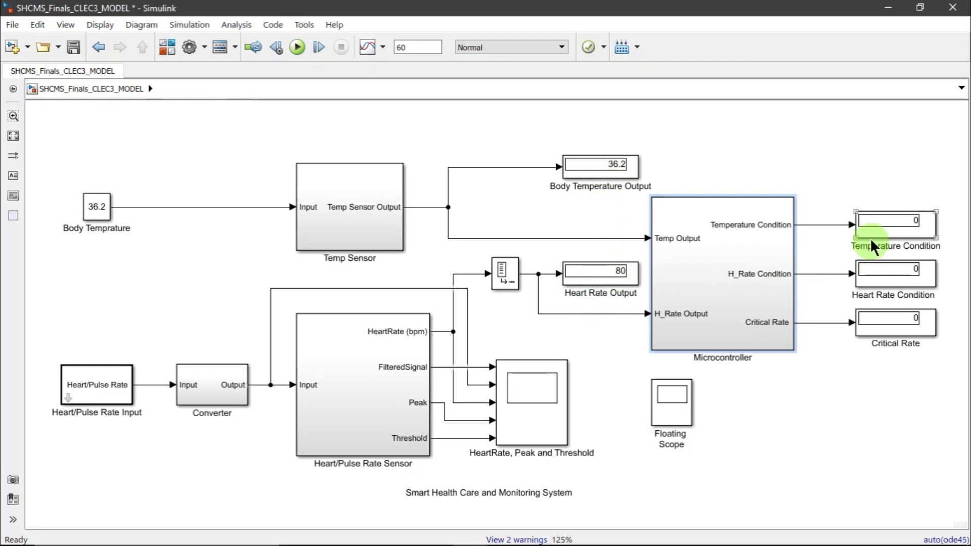
click(885, 324)
click(894, 244)
click(117, 246)
Change the Body Temprature constant from 36.2 to 39.5, then bring up the Heart/Pulse Rate Input parameters
click(94, 207)
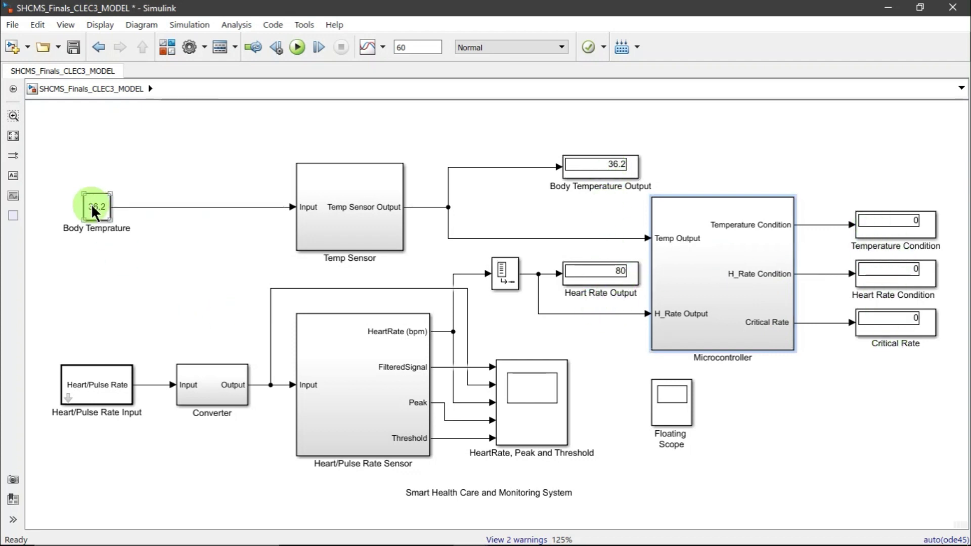
double_click(94, 207)
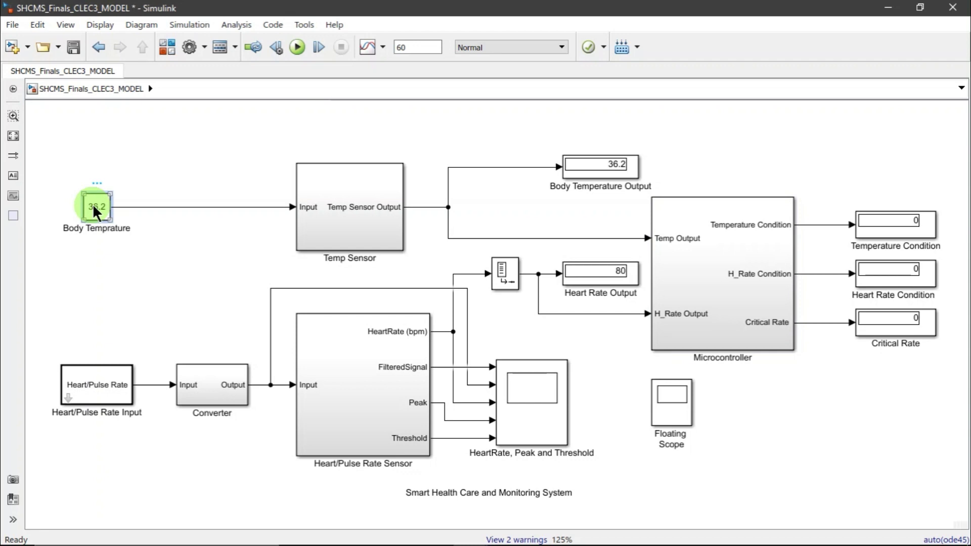
click(145, 233)
double_click(145, 234)
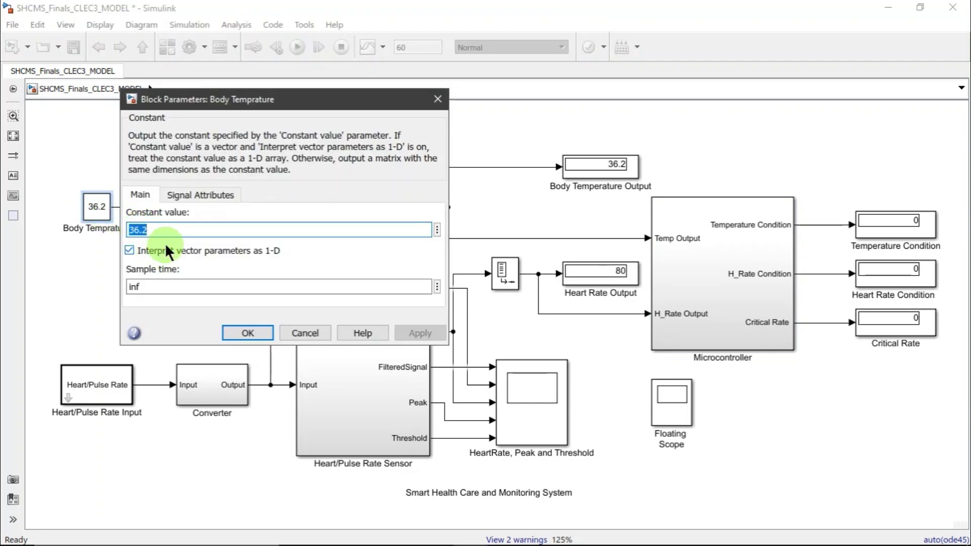
key(Right)
key(Left)
key(Left)
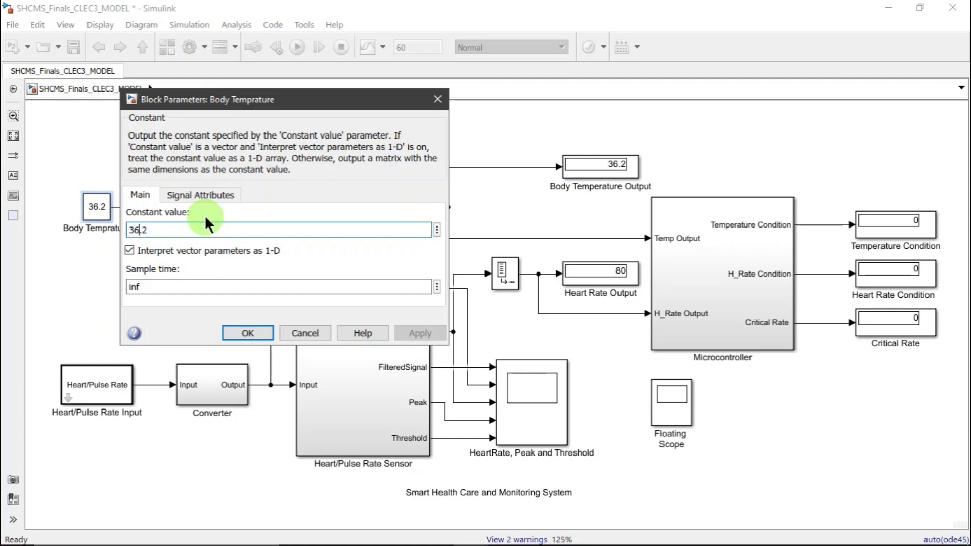
key(BackSpace)
text(9)
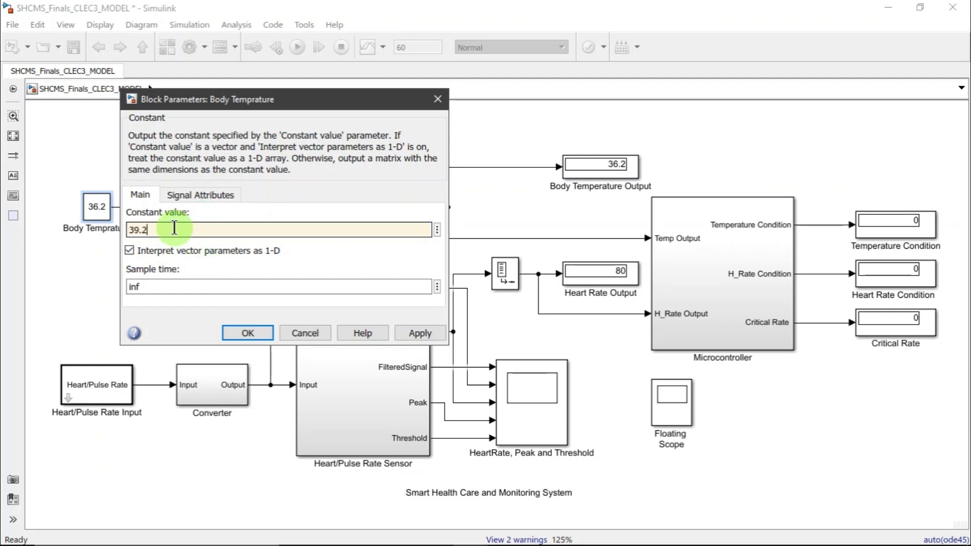
key(Delete)
text(5)
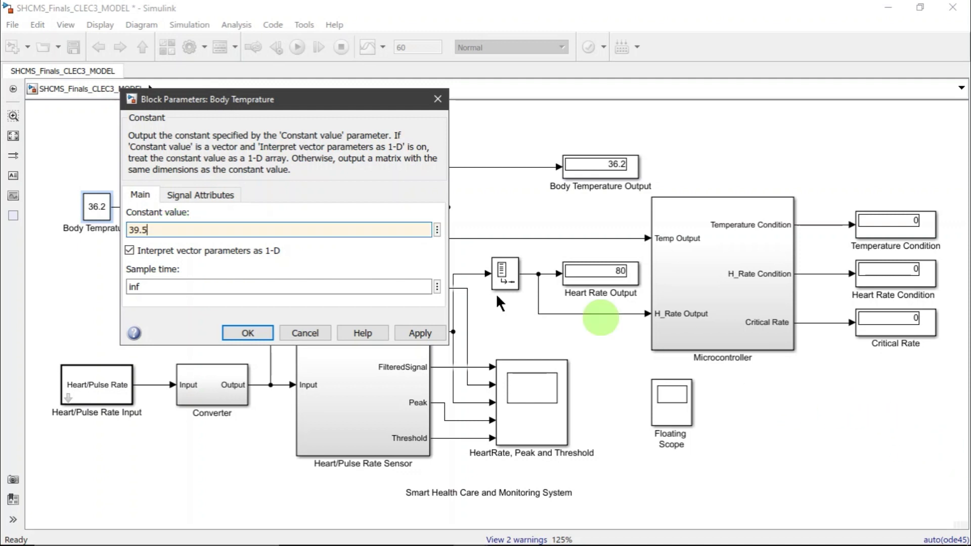
click(412, 333)
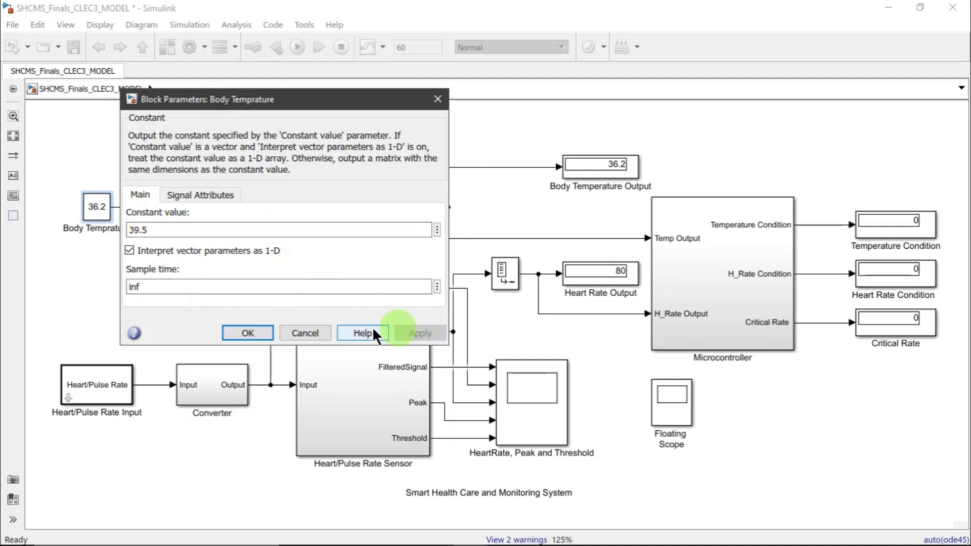
click(246, 334)
double_click(96, 384)
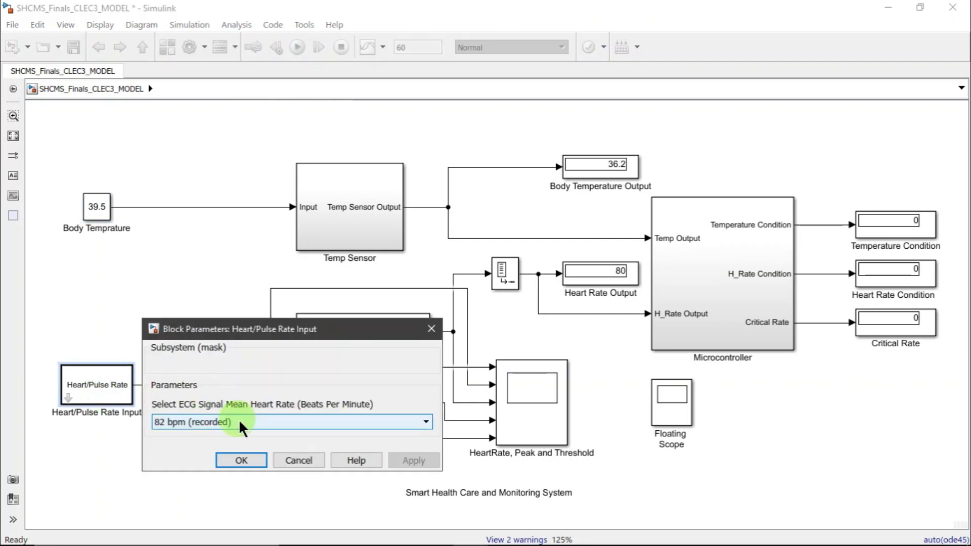
Keep the 82 bpm (recorded) heart rate, run the simulation, and hide both scope windows
click(239, 421)
click(282, 461)
click(282, 461)
click(298, 46)
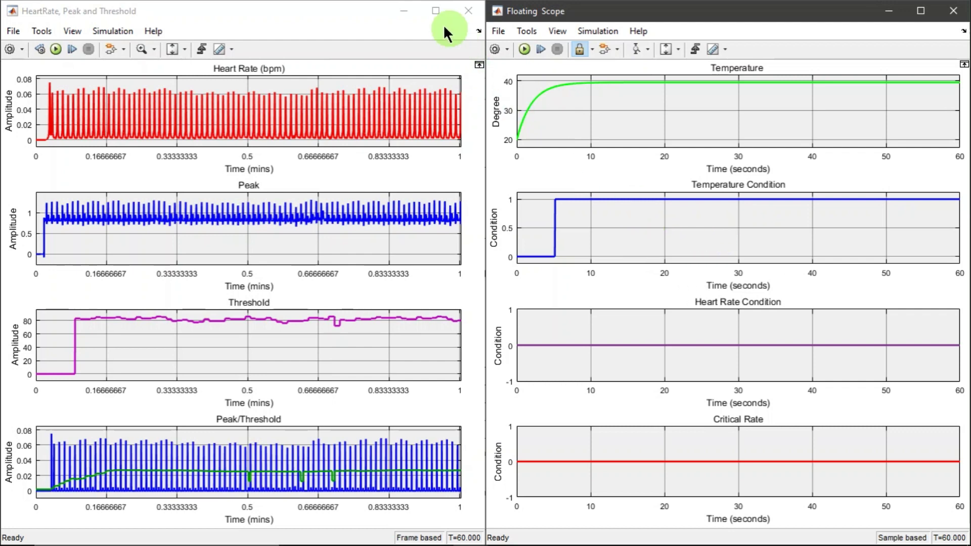
click(403, 12)
click(888, 10)
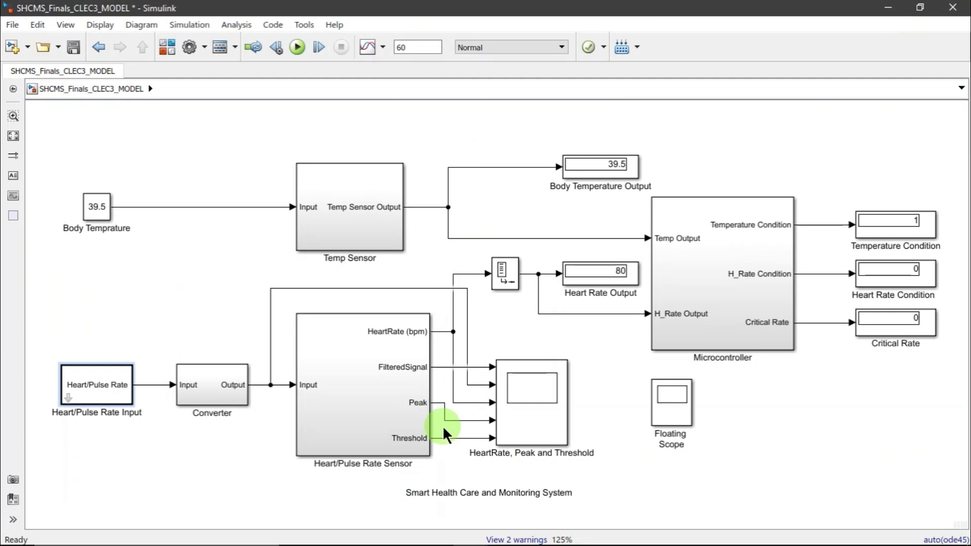
Set the ECG heart rate to 160 bpm (synthesized) and rerun the simulation
double_click(97, 388)
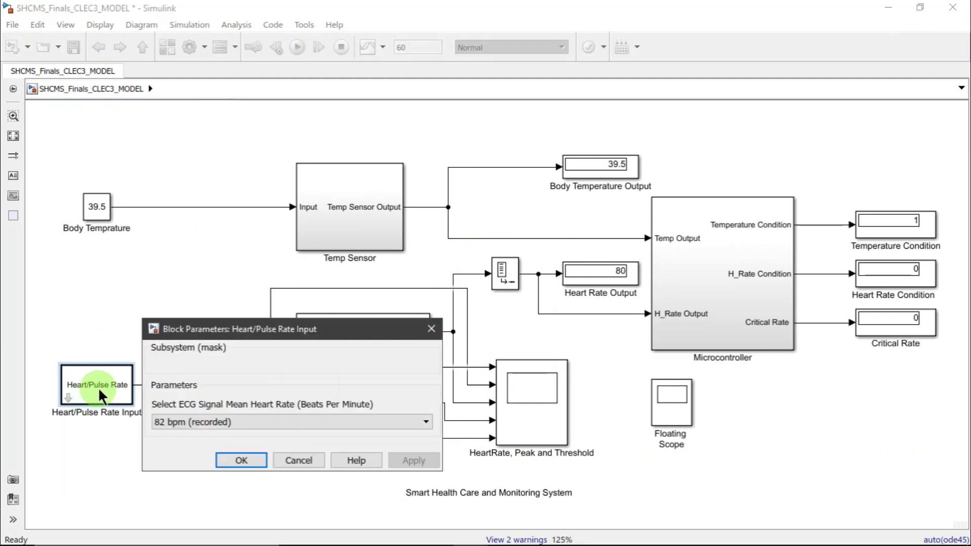
click(238, 421)
click(189, 469)
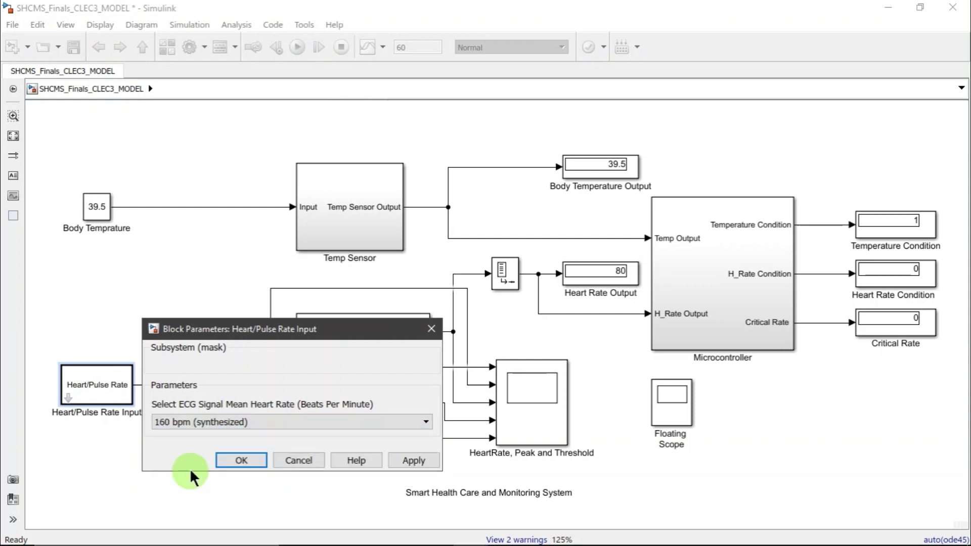
click(407, 460)
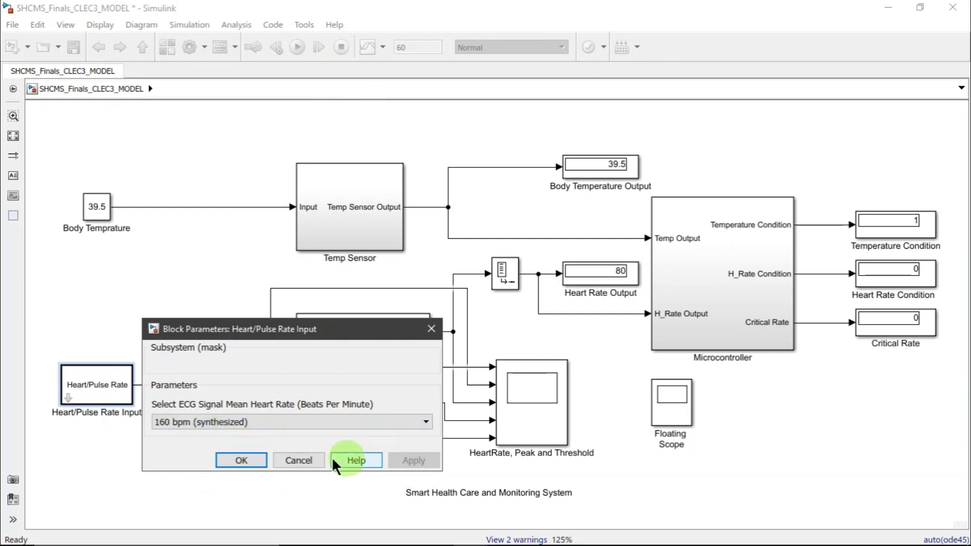
click(242, 460)
click(612, 166)
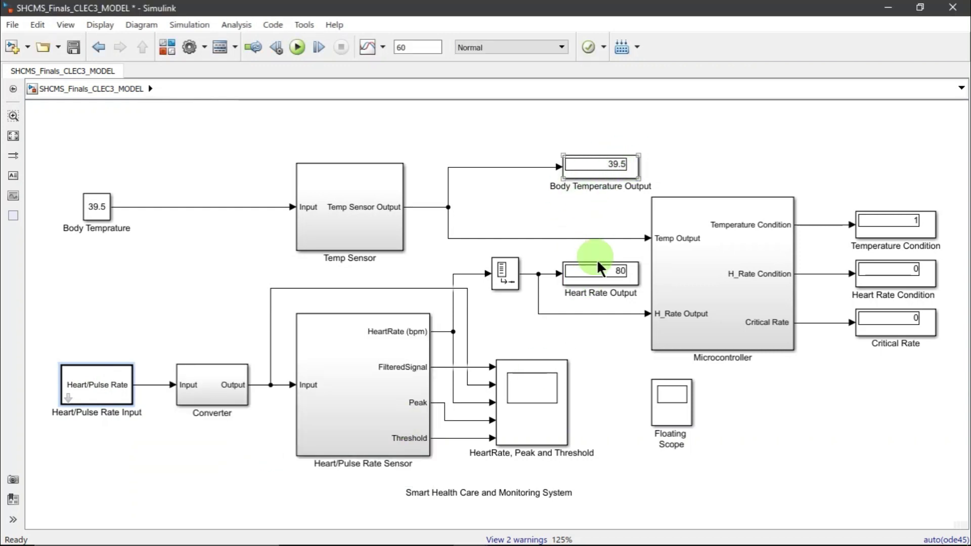
click(297, 47)
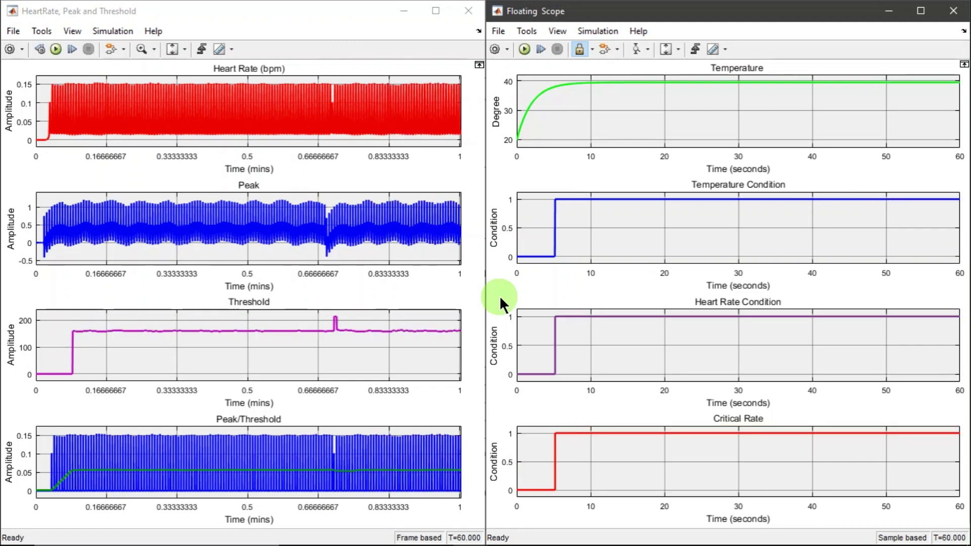
Enlarge and restore the HeartRate and Floating scopes to inspect the plots, then hide them
click(435, 9)
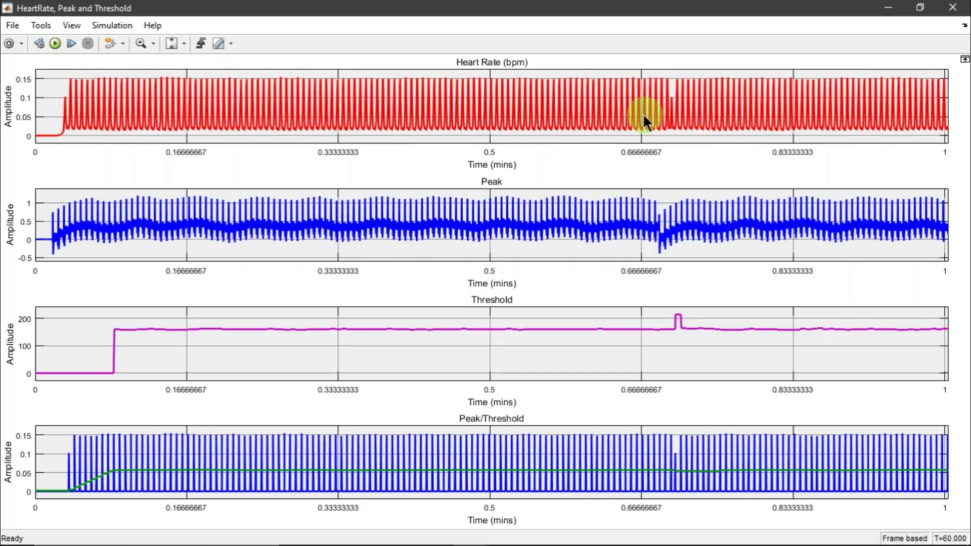
click(920, 7)
click(919, 7)
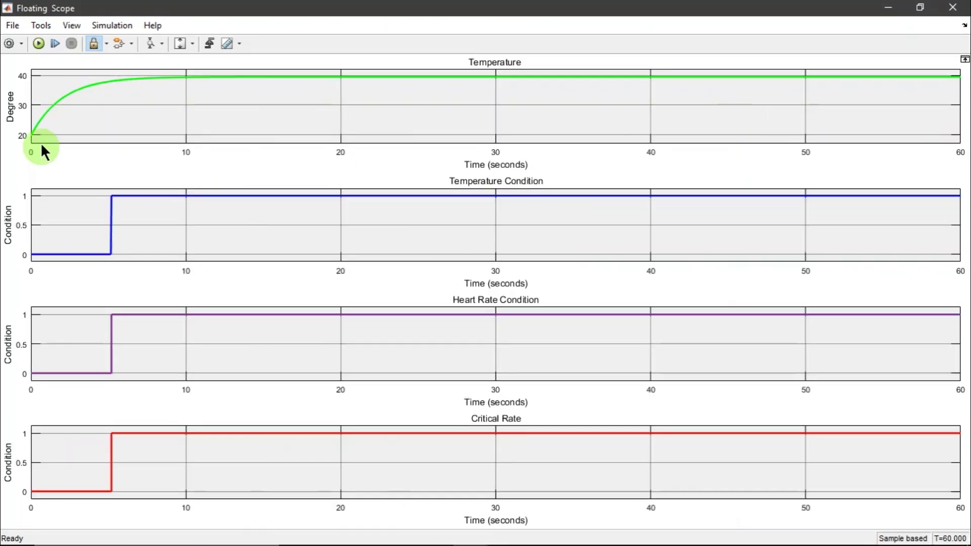
key(super+Down)
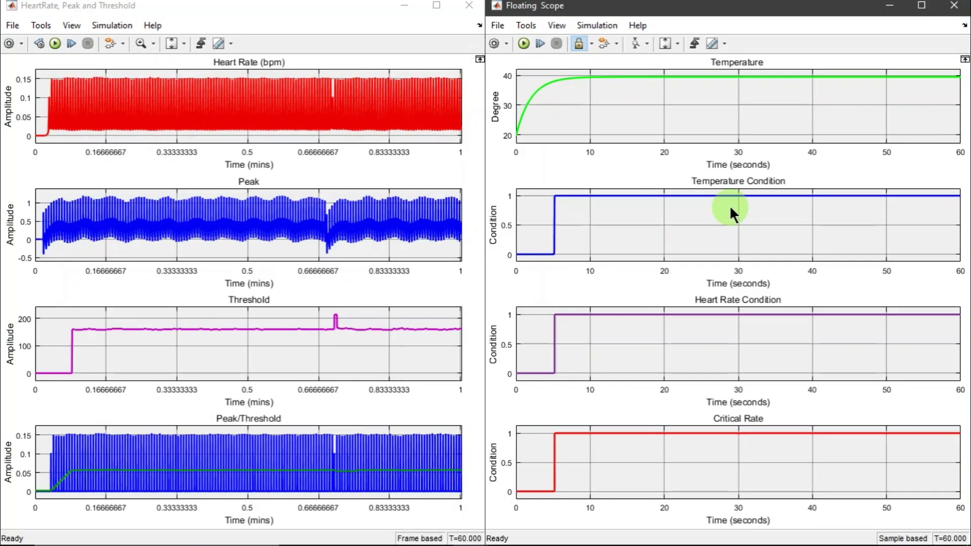
click(889, 8)
click(397, 7)
Check the Heart Rate Output of 162 and the Heart Rate Condition and Critical Rate values
click(606, 275)
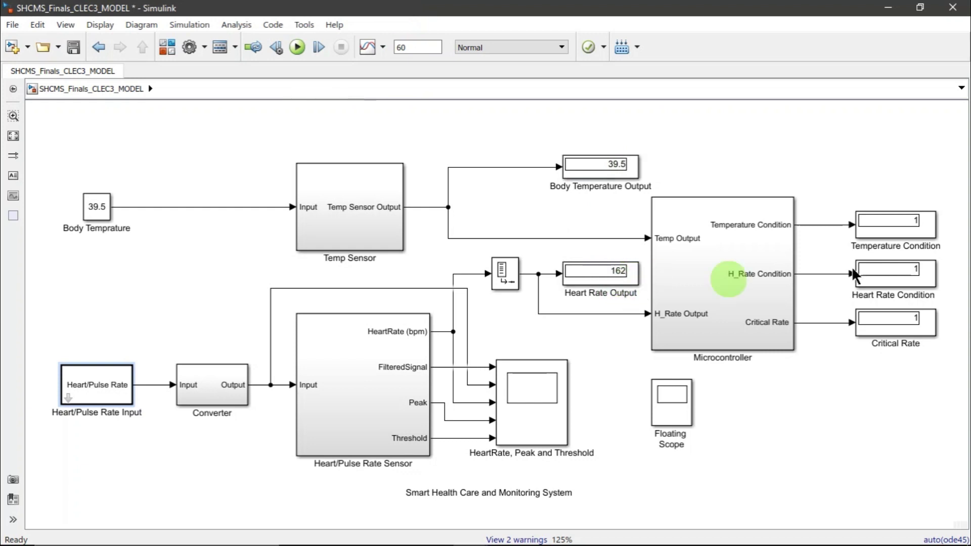
click(902, 284)
click(918, 318)
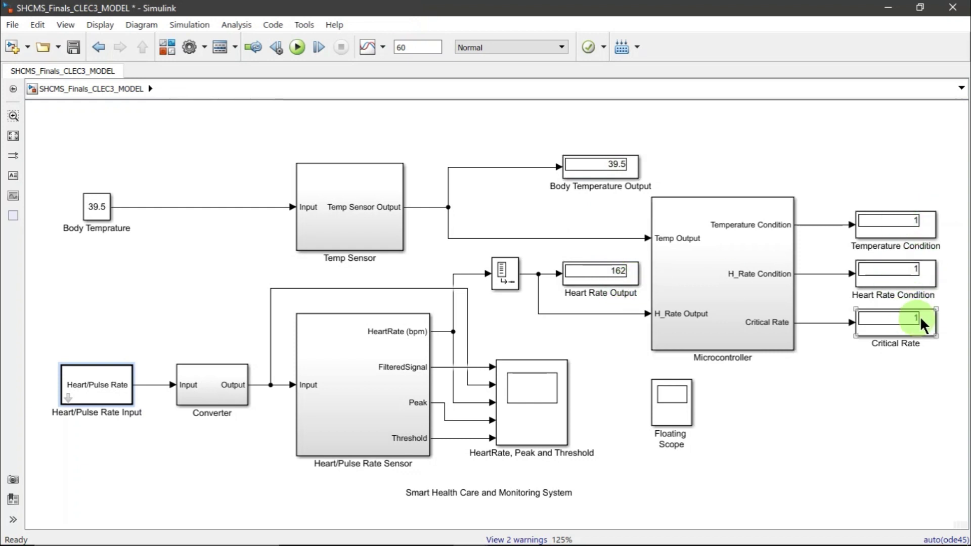